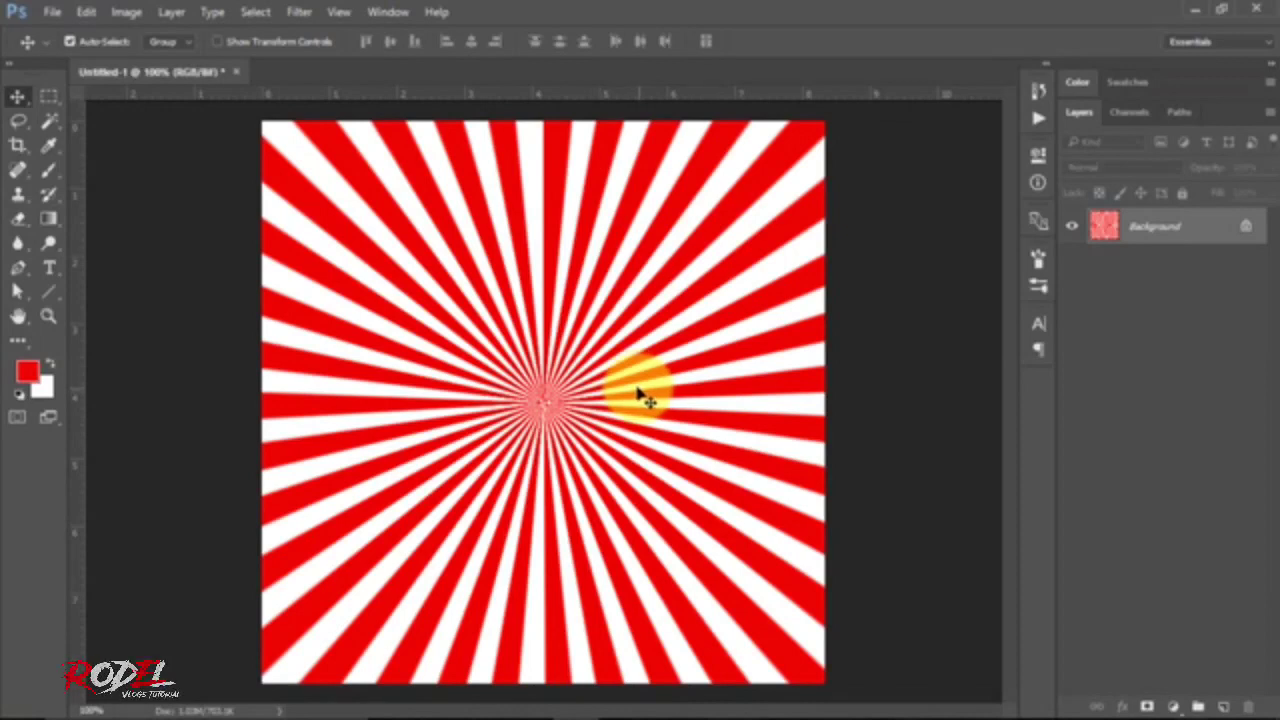
Open the File menu over the finished red-and-white sunburst example
click(58, 12)
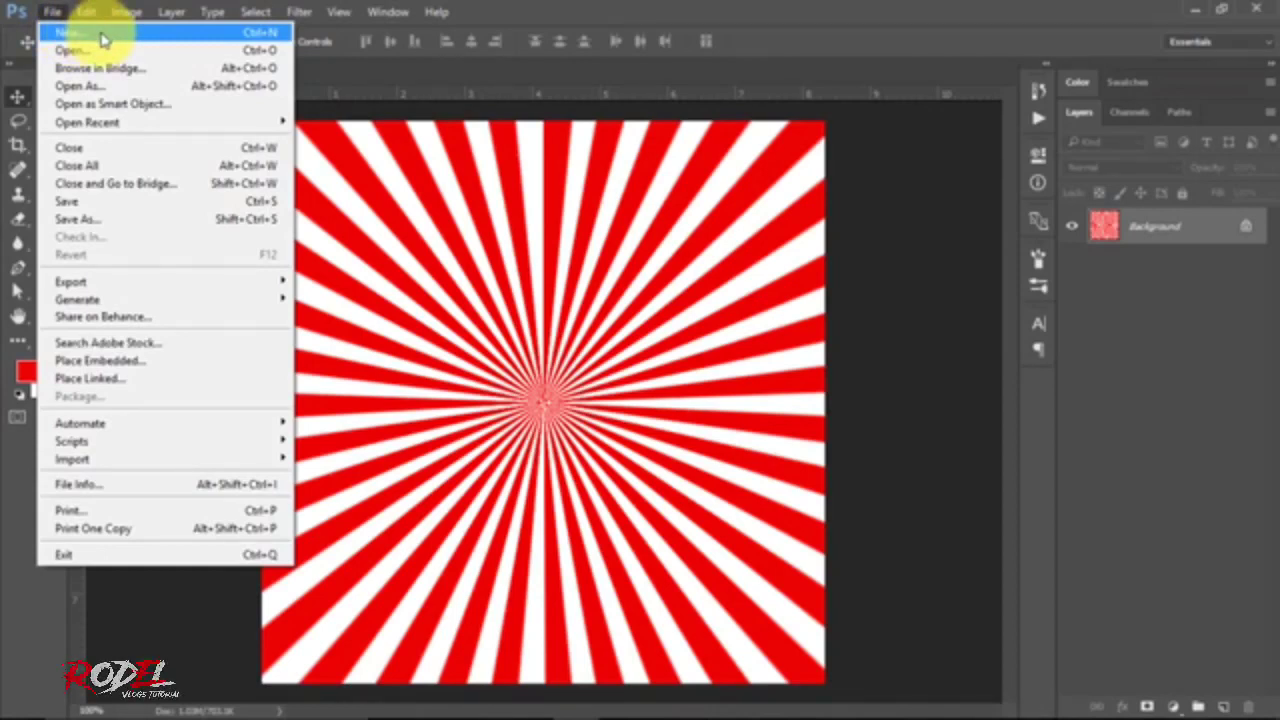
Create a new white document named Polar, 600×600 pixels at 72 ppi
click(103, 38)
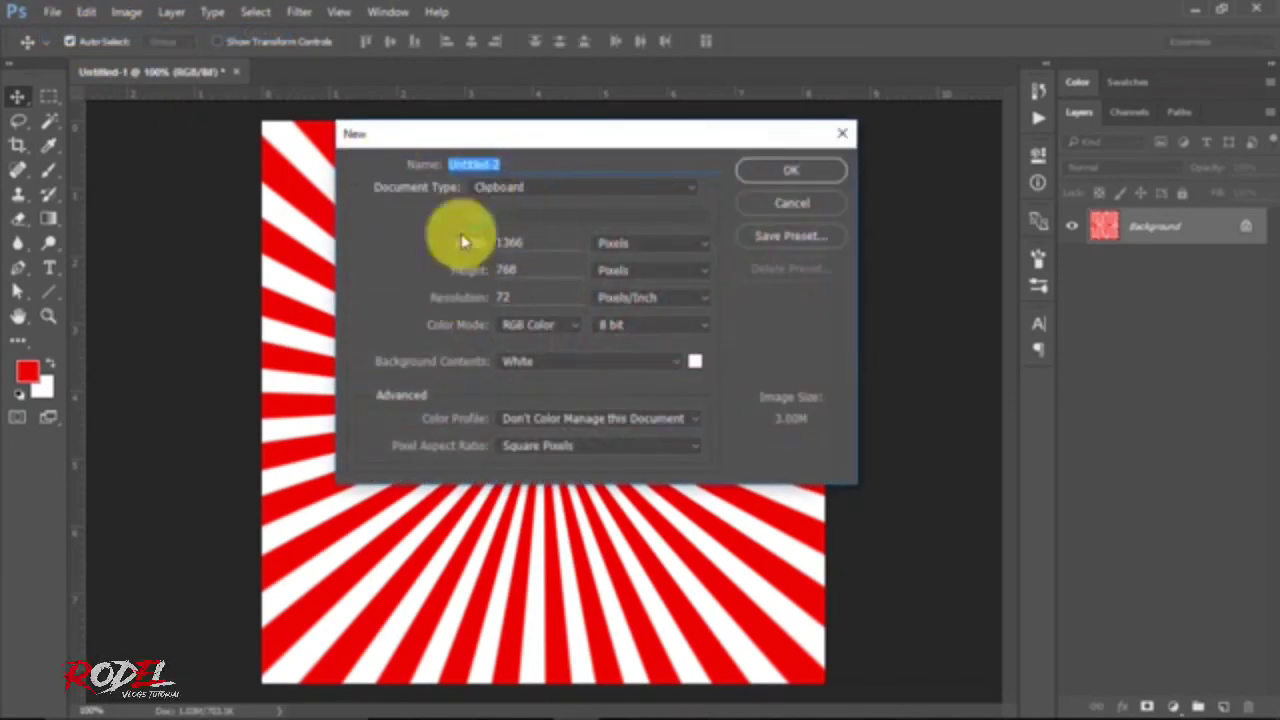
click(508, 167)
drag(508, 167, 400, 171)
text(Polar)
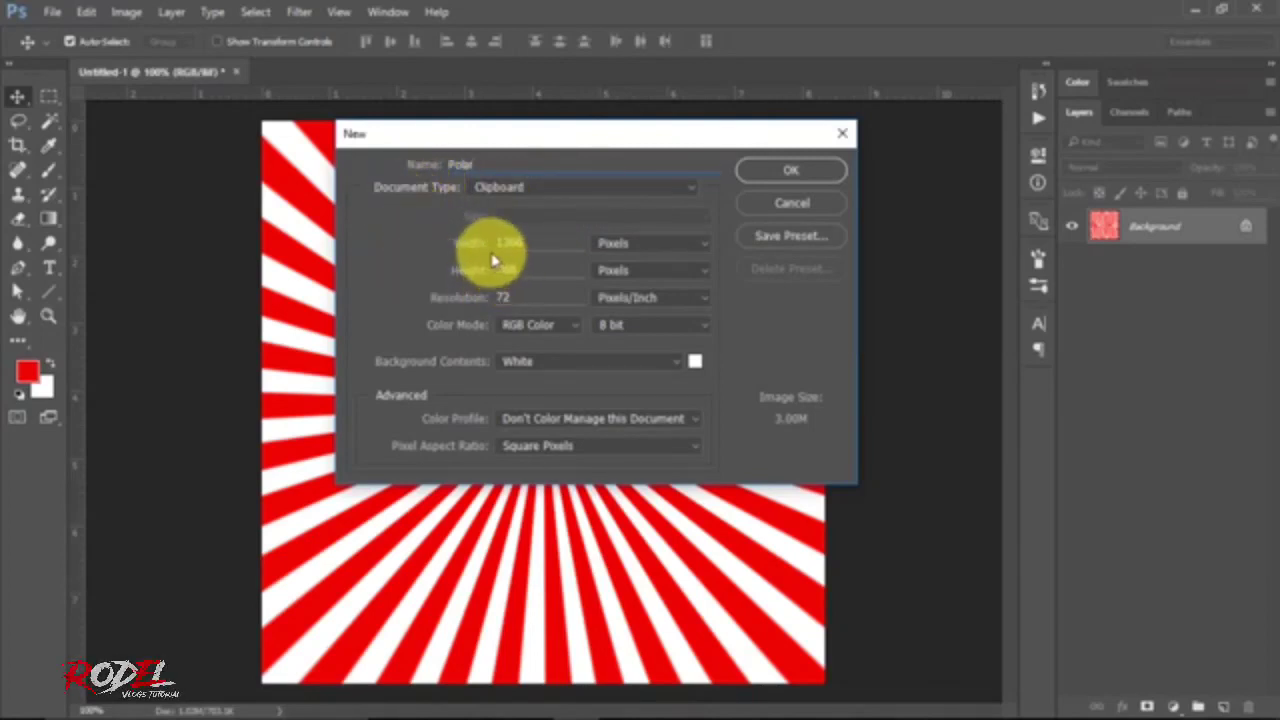
double_click(515, 244)
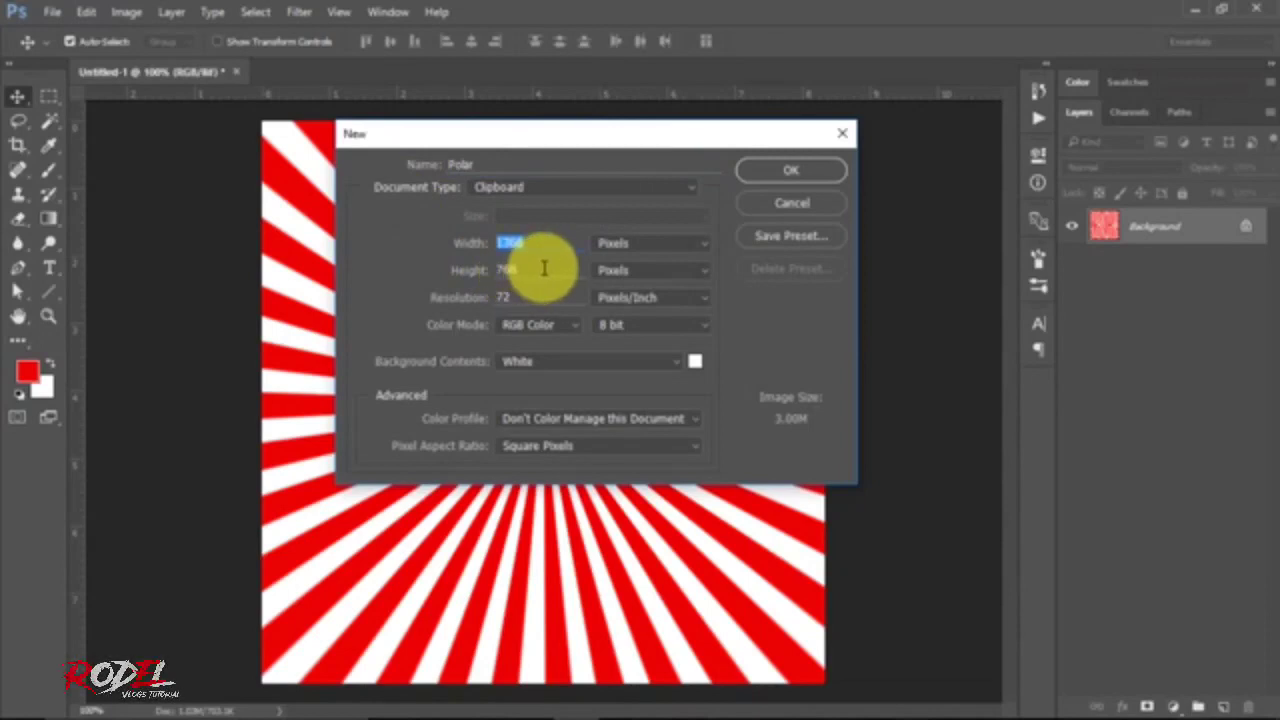
text(600)
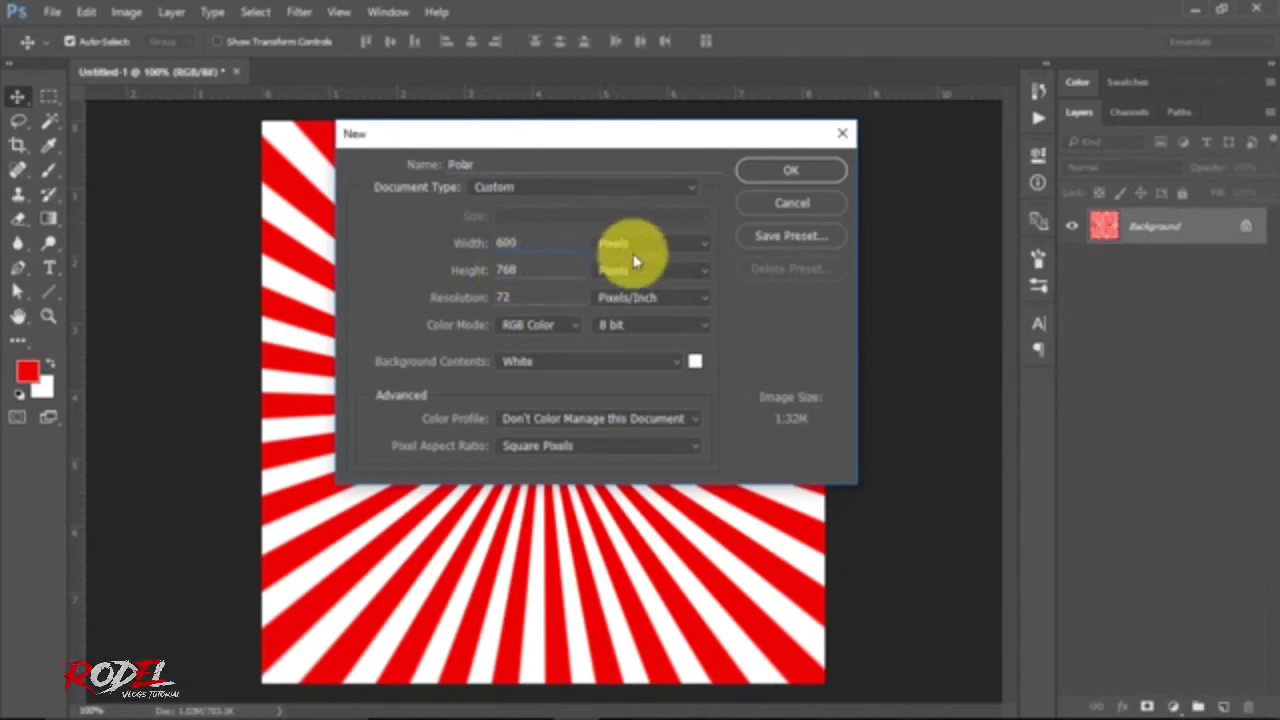
double_click(515, 270)
text(6)
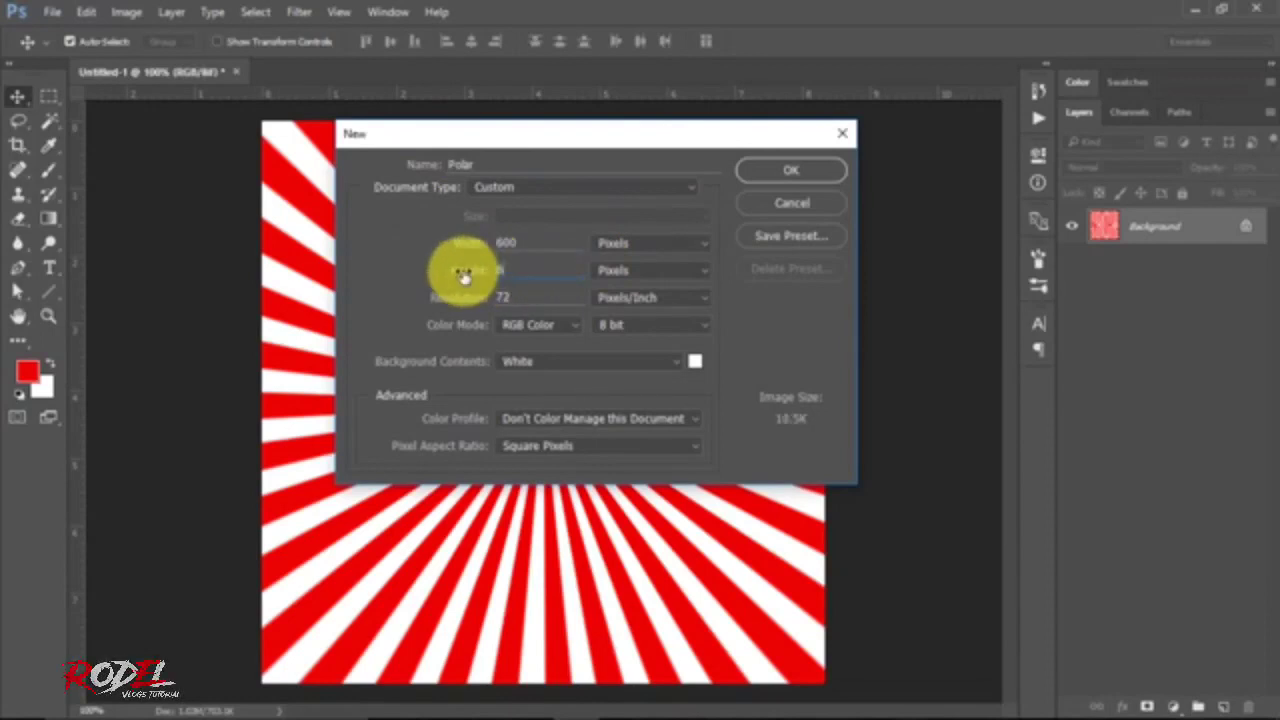
text(00)
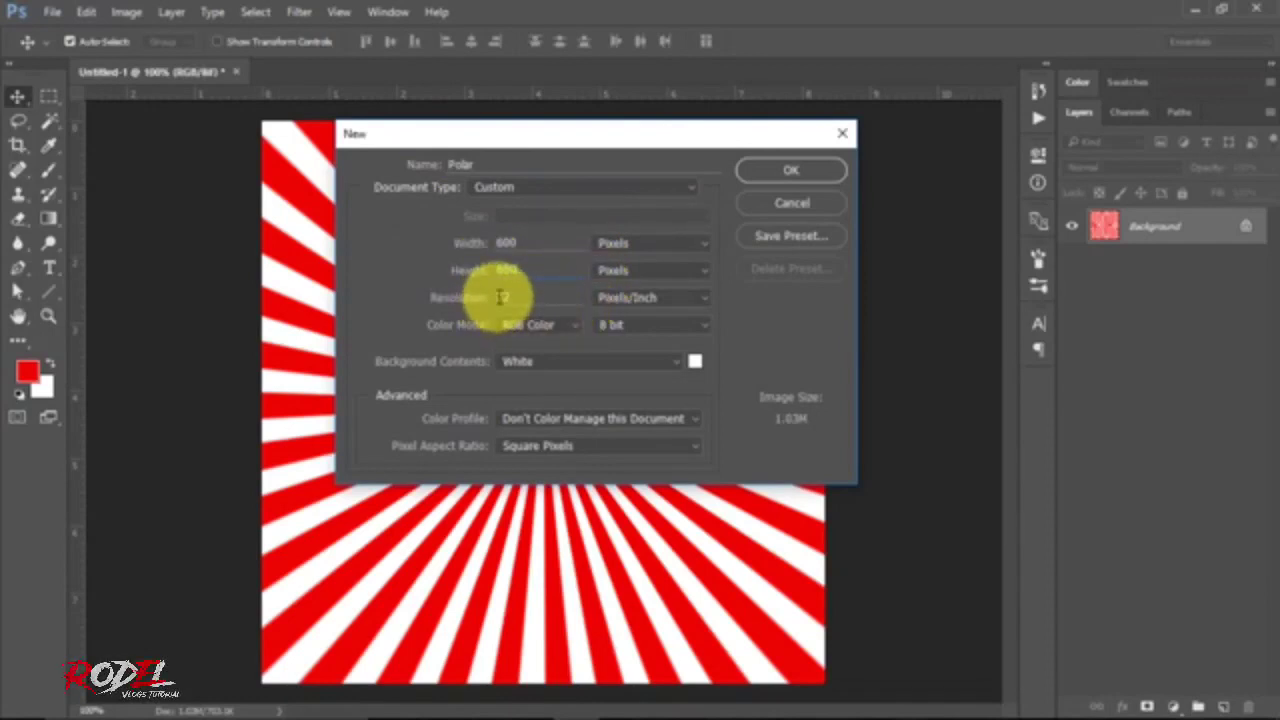
double_click(501, 297)
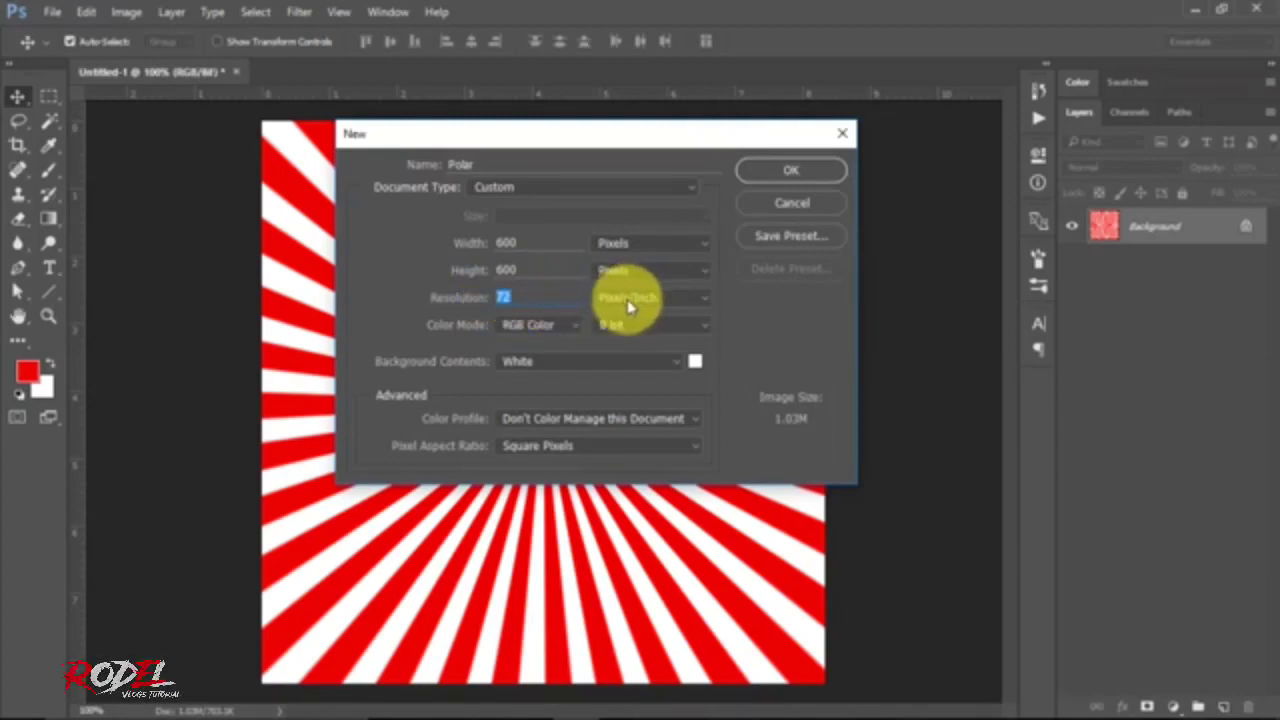
click(559, 291)
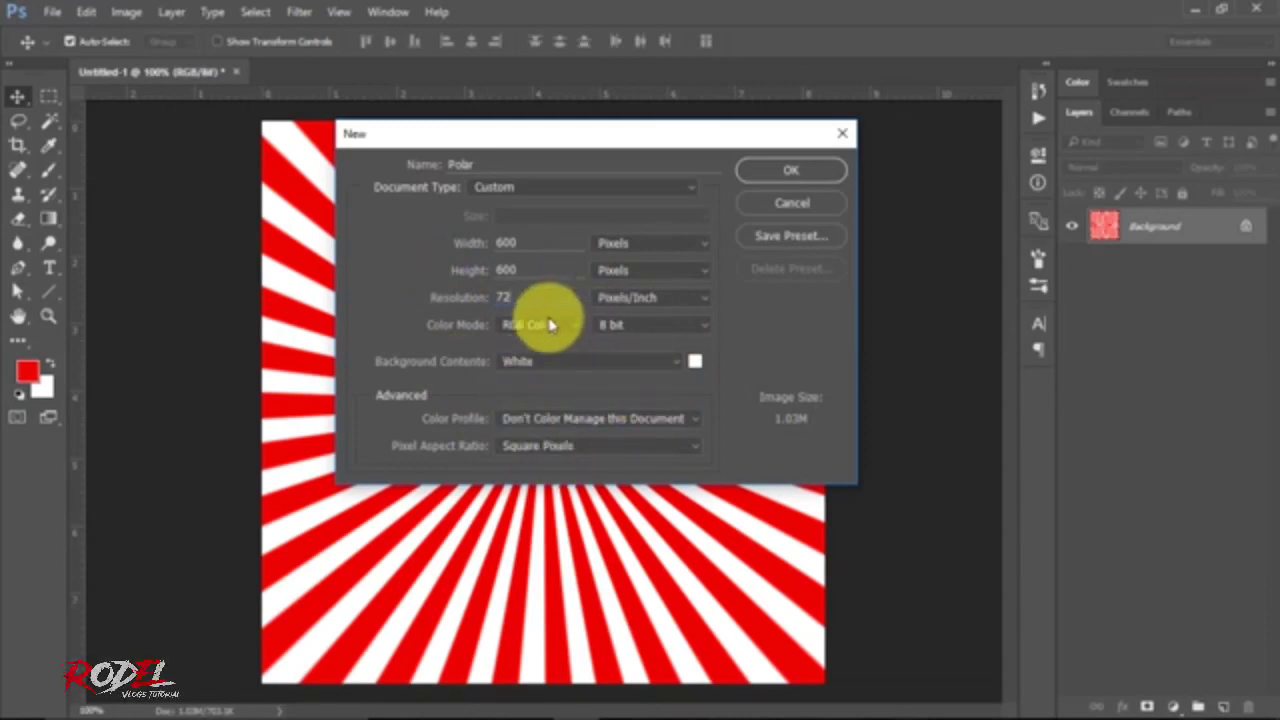
click(790, 171)
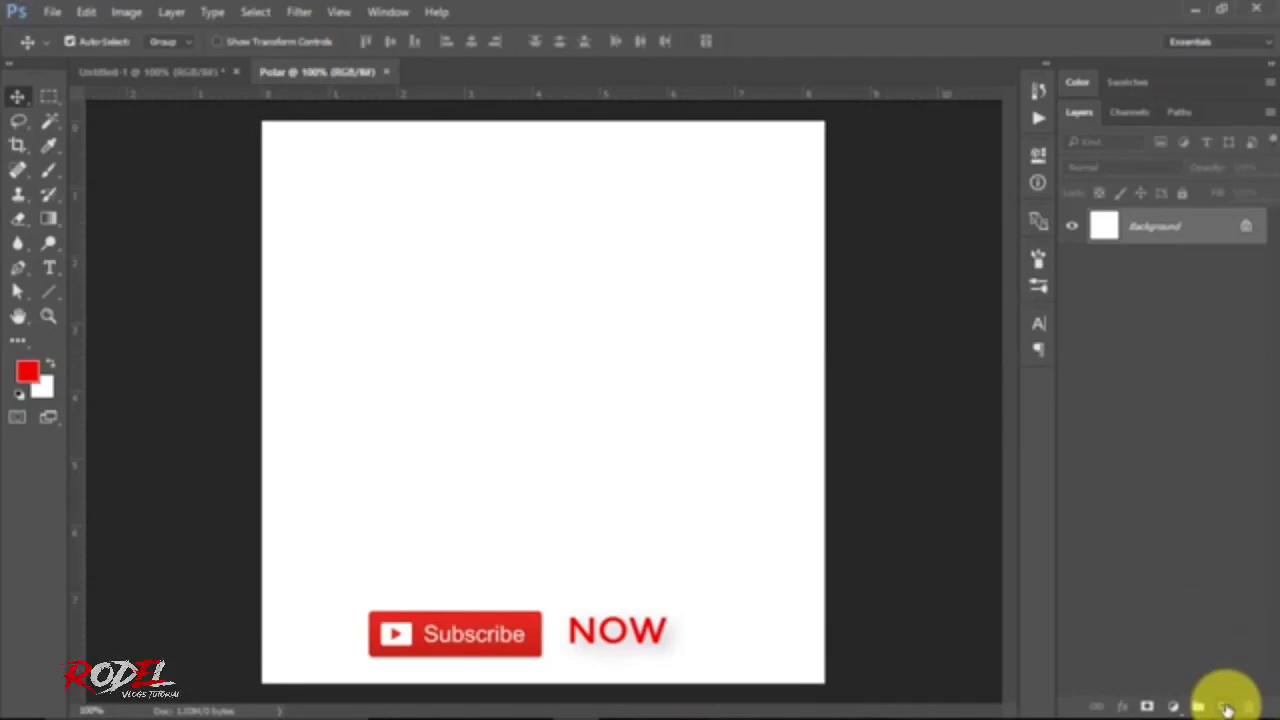
On a new Layer 1, select a thin vertical strip near the left edge and fill it #ff0000 red
click(1228, 708)
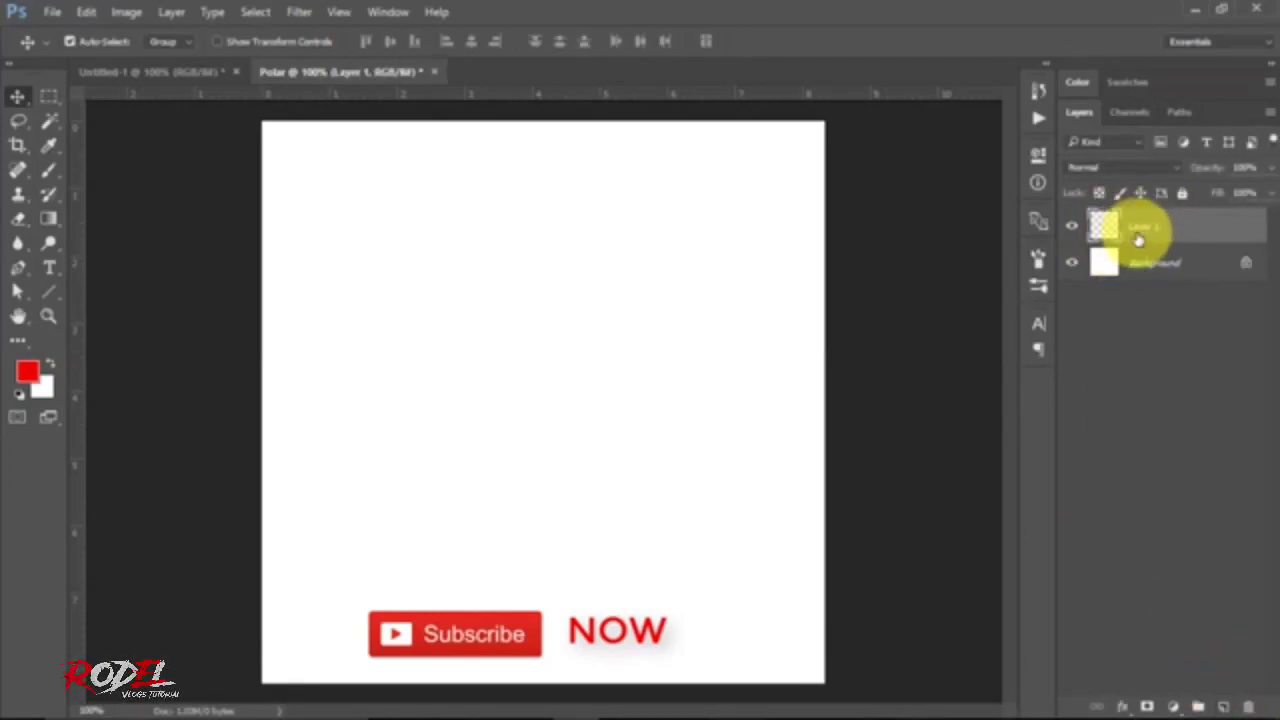
click(49, 100)
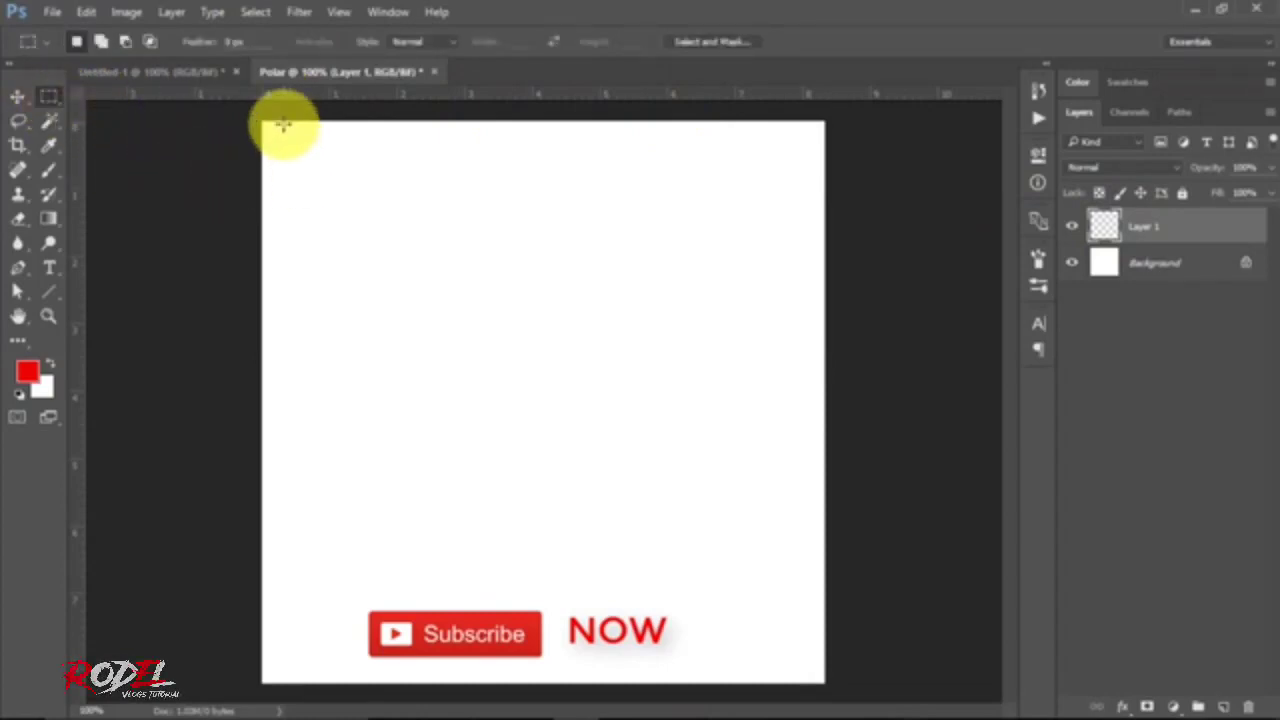
drag(284, 124, 293, 686)
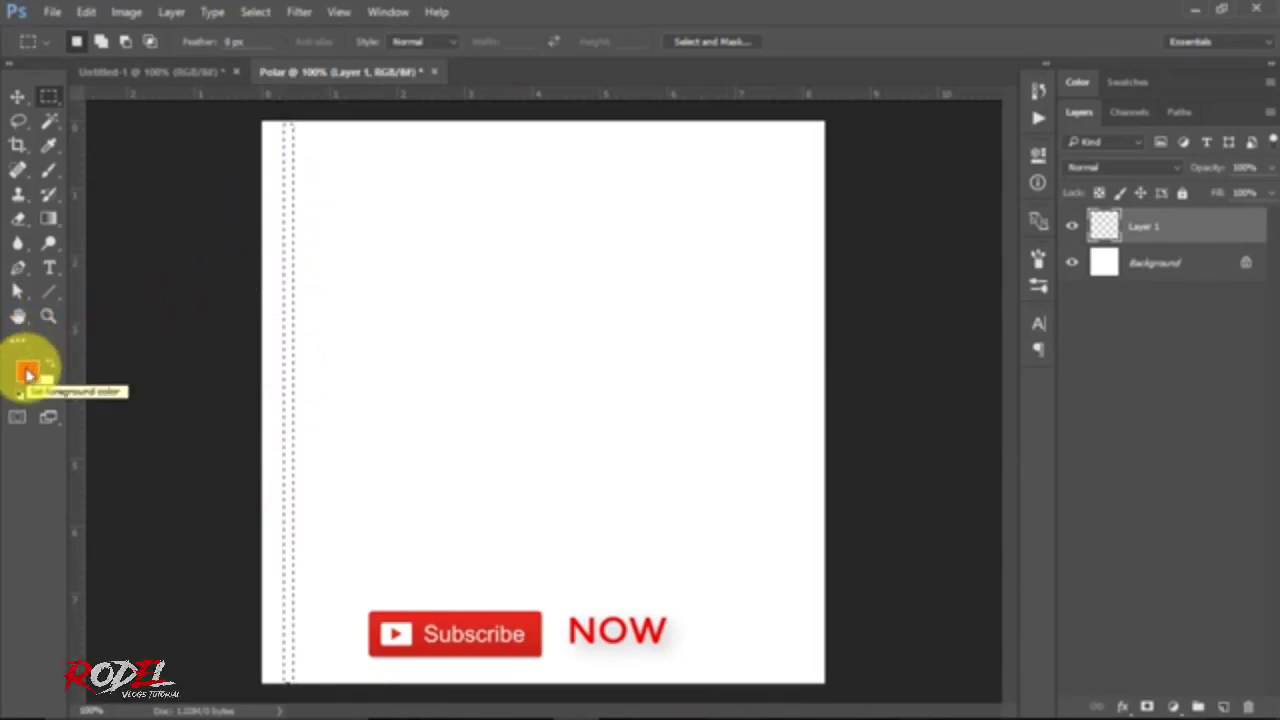
click(27, 373)
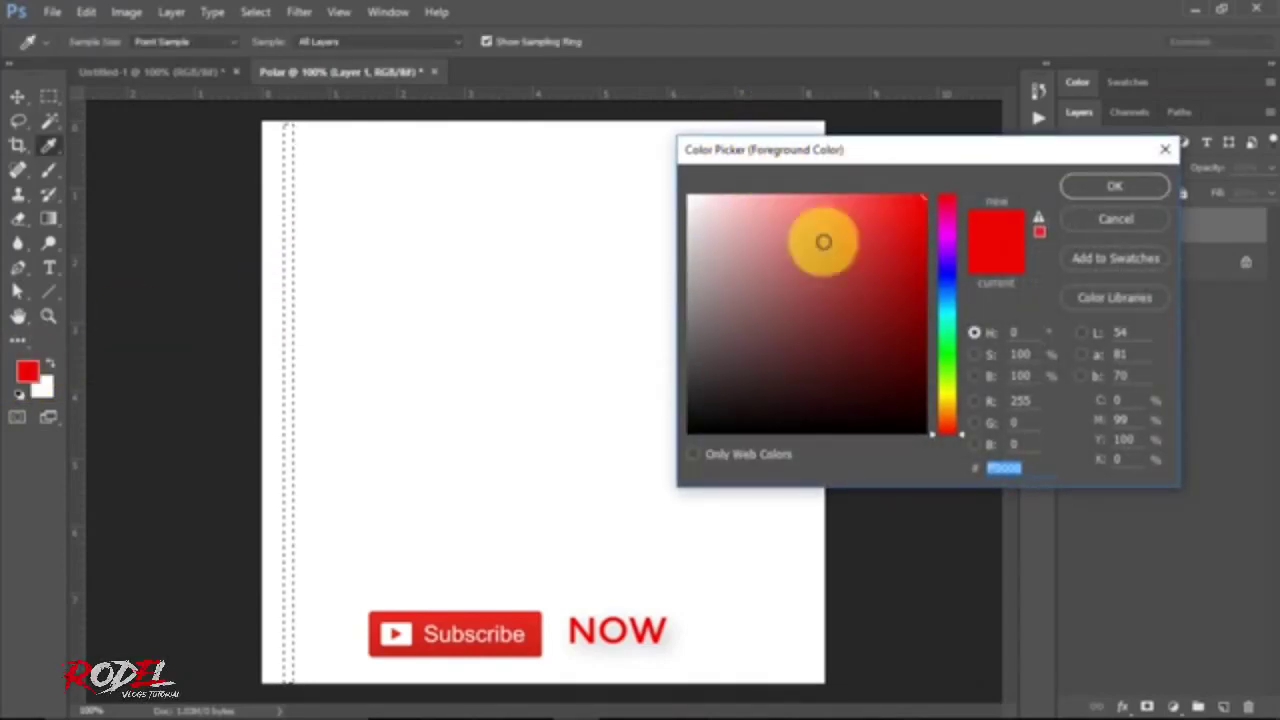
click(922, 201)
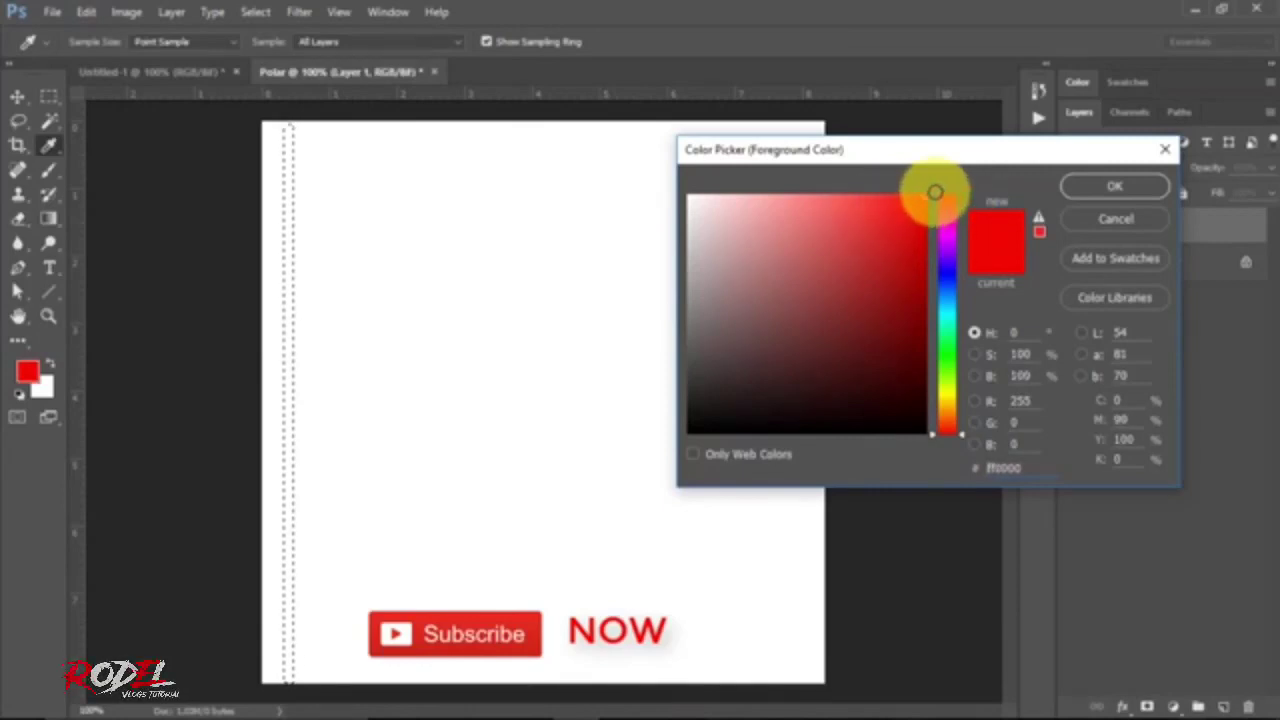
click(1145, 190)
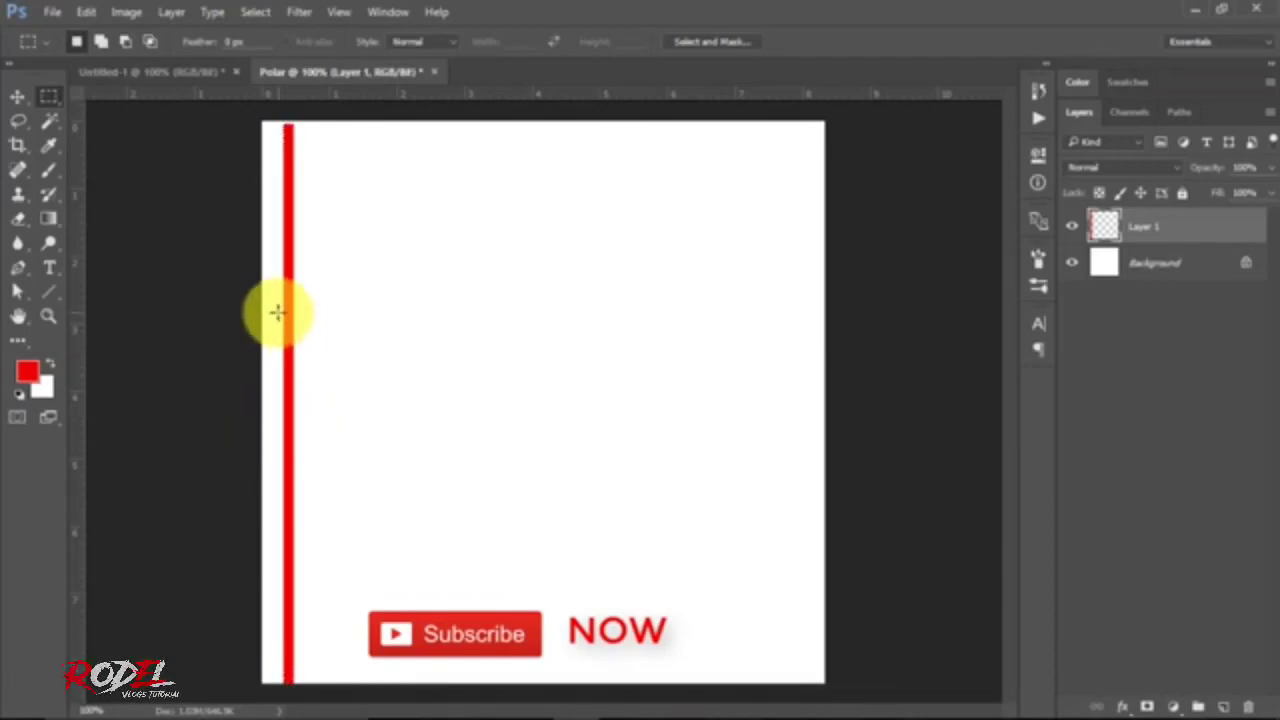
Duplicate the red stripe rightward repeatedly (Ctrl+Alt+Shift+T) up to Layer 1 copy 17
click(22, 99)
drag(297, 285, 281, 278)
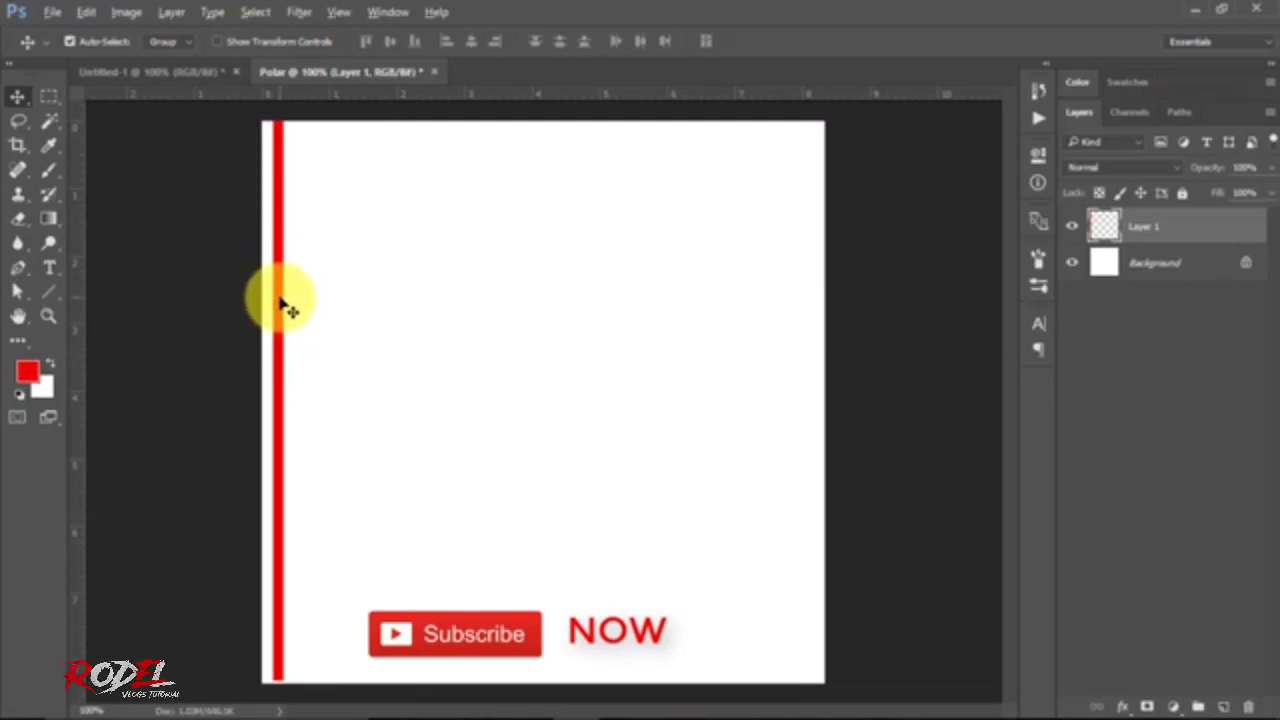
mouse_move(285, 303)
mouse_down()
mouse_move(300, 305)
mouse_move(296, 318)
mouse_up()
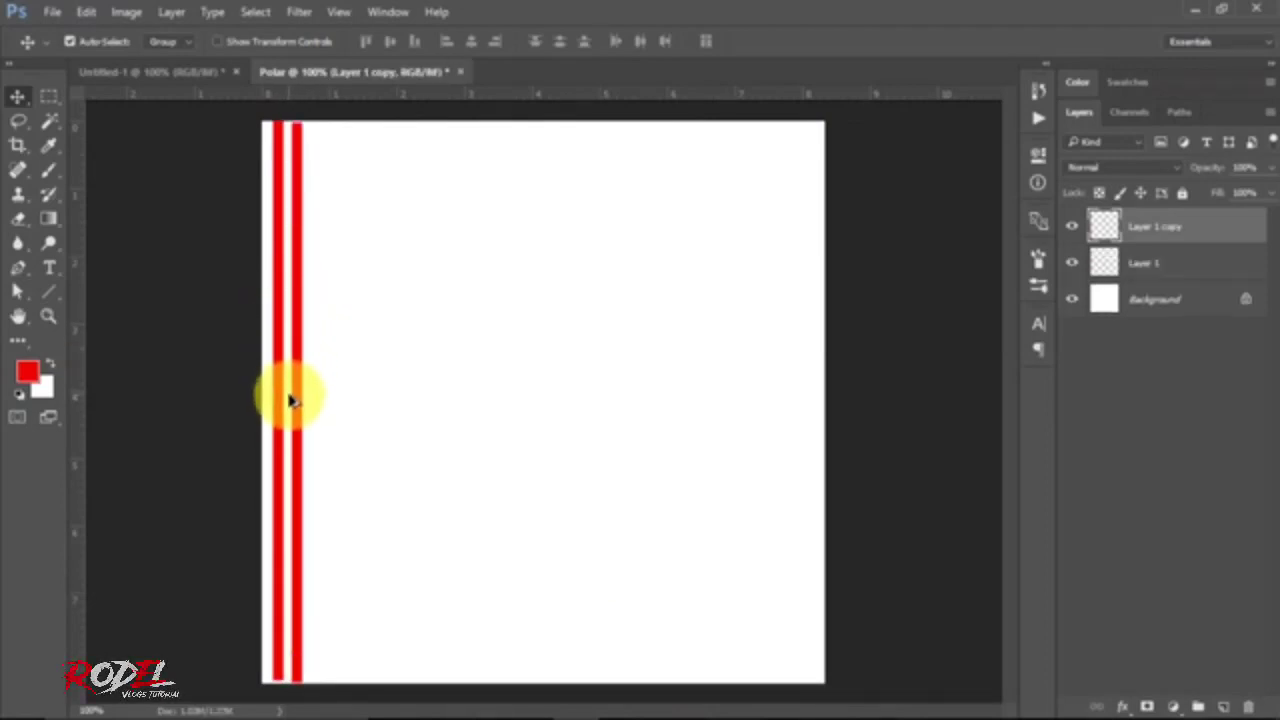
drag(303, 368, 318, 370)
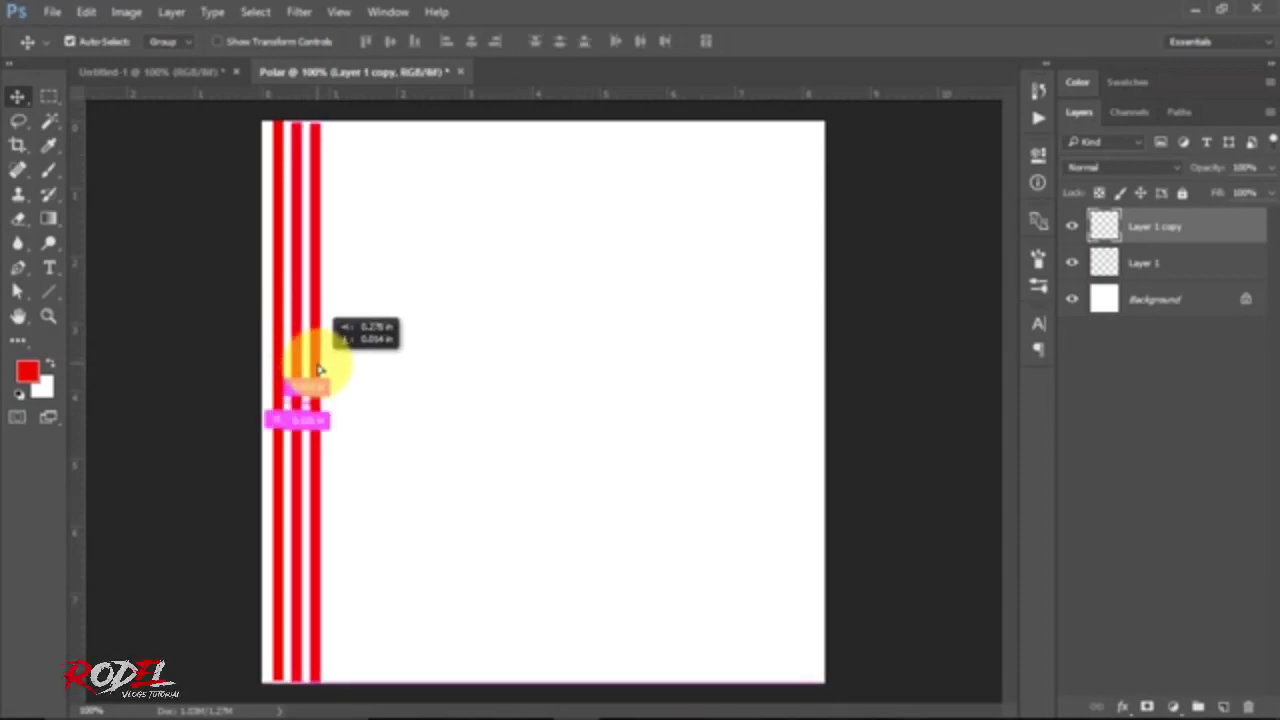
drag(318, 370, 320, 366)
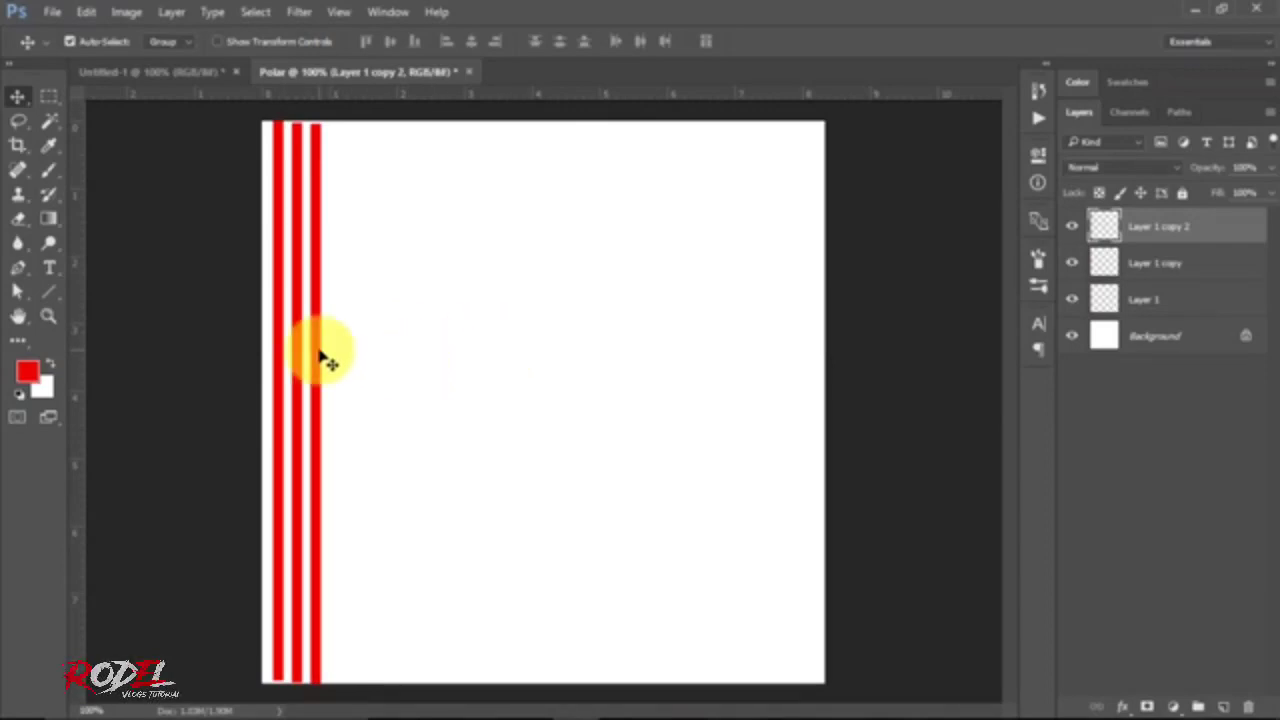
key(ctrl+alt+shift+t)
key(ctrl+alt+shift+t)
key(ctrl+alt+shift+t)
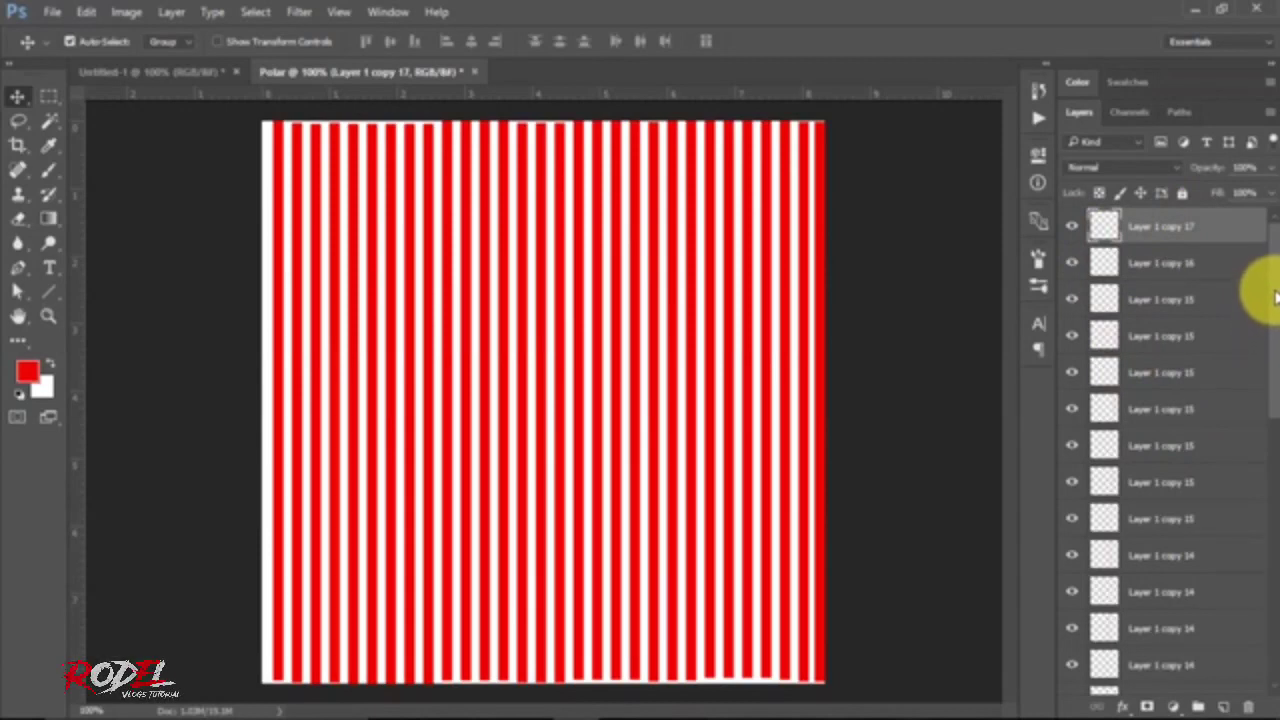
drag(1275, 295, 1275, 605)
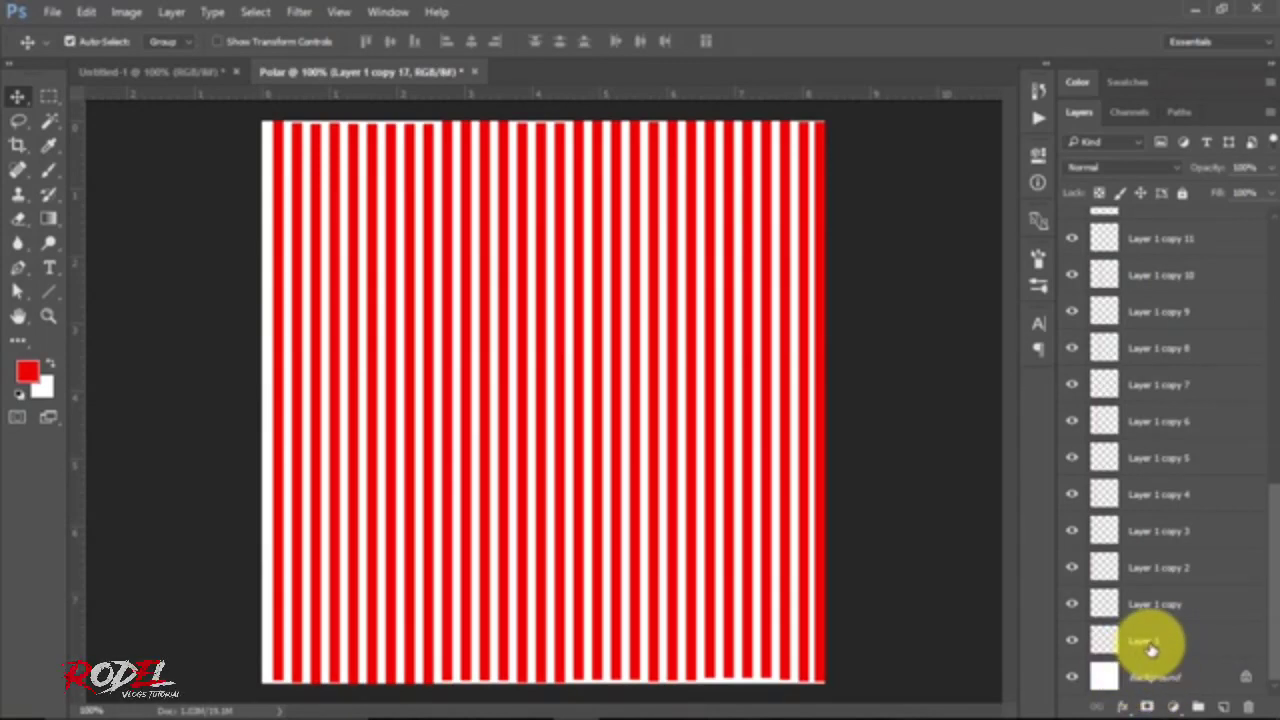
Select all stripe layers, distribute their horizontal centers evenly, and reposition them on the canvas
shift+click(1150, 645)
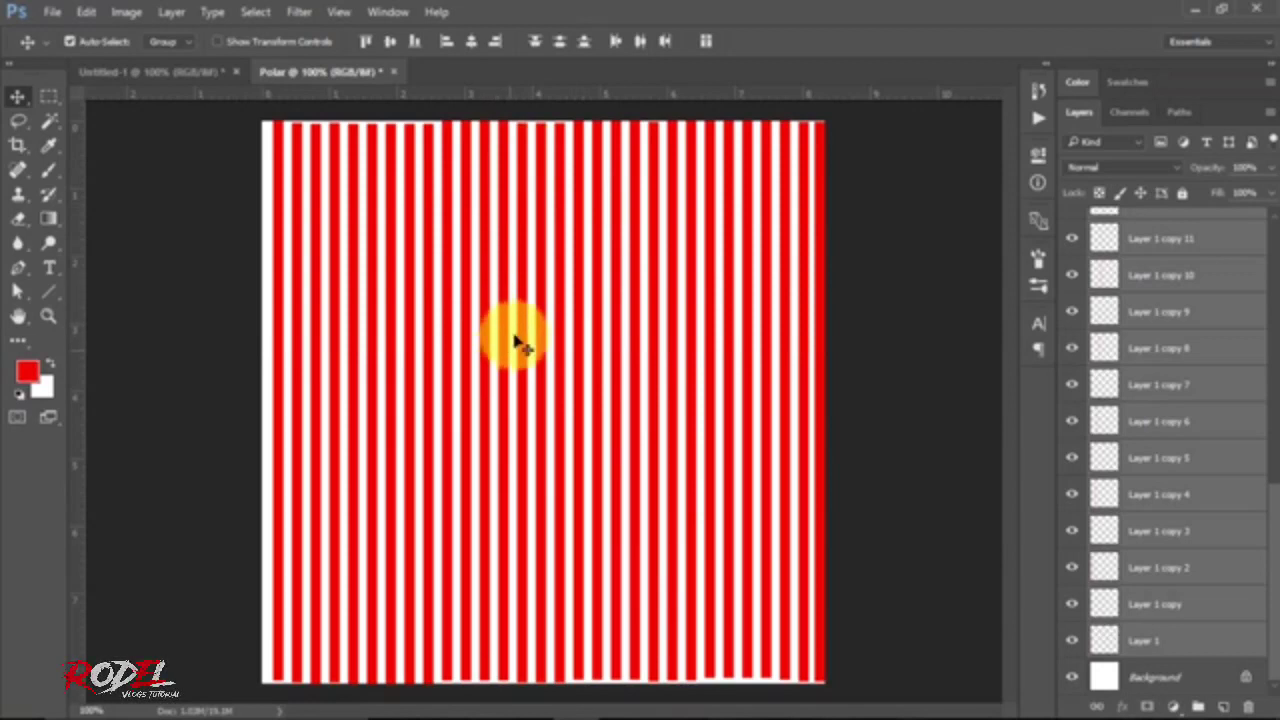
click(643, 45)
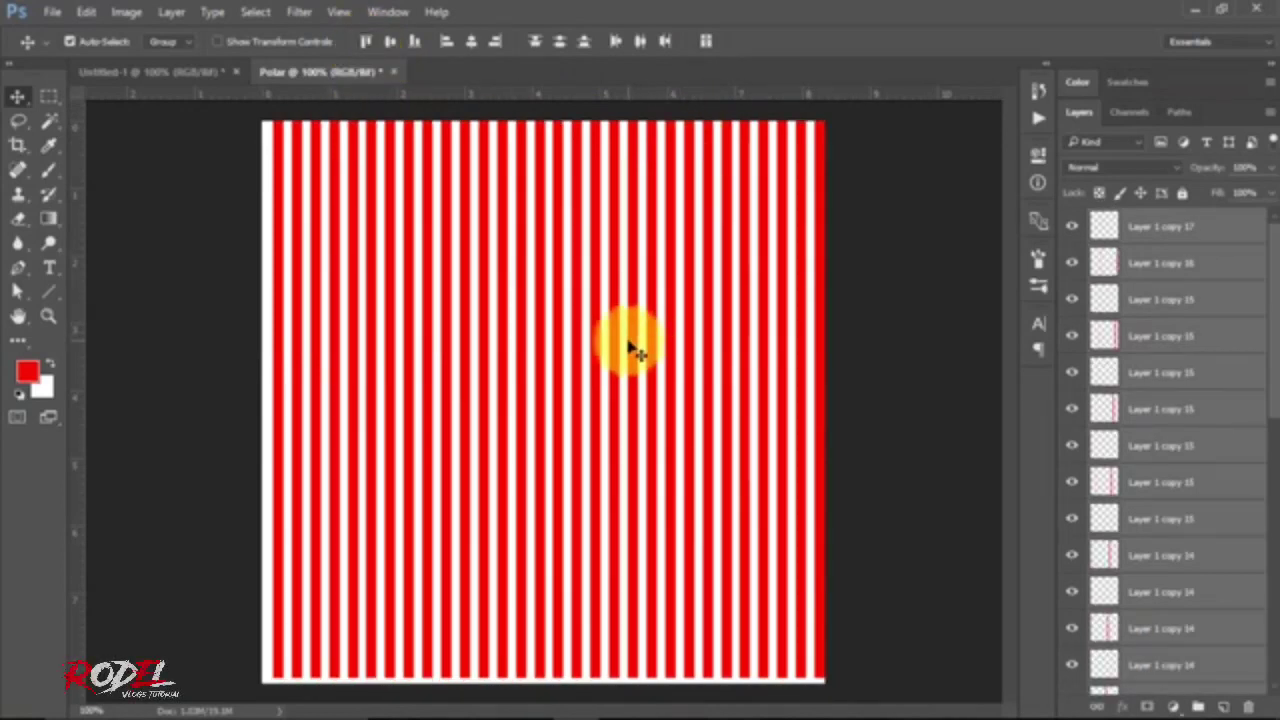
drag(632, 350, 777, 314)
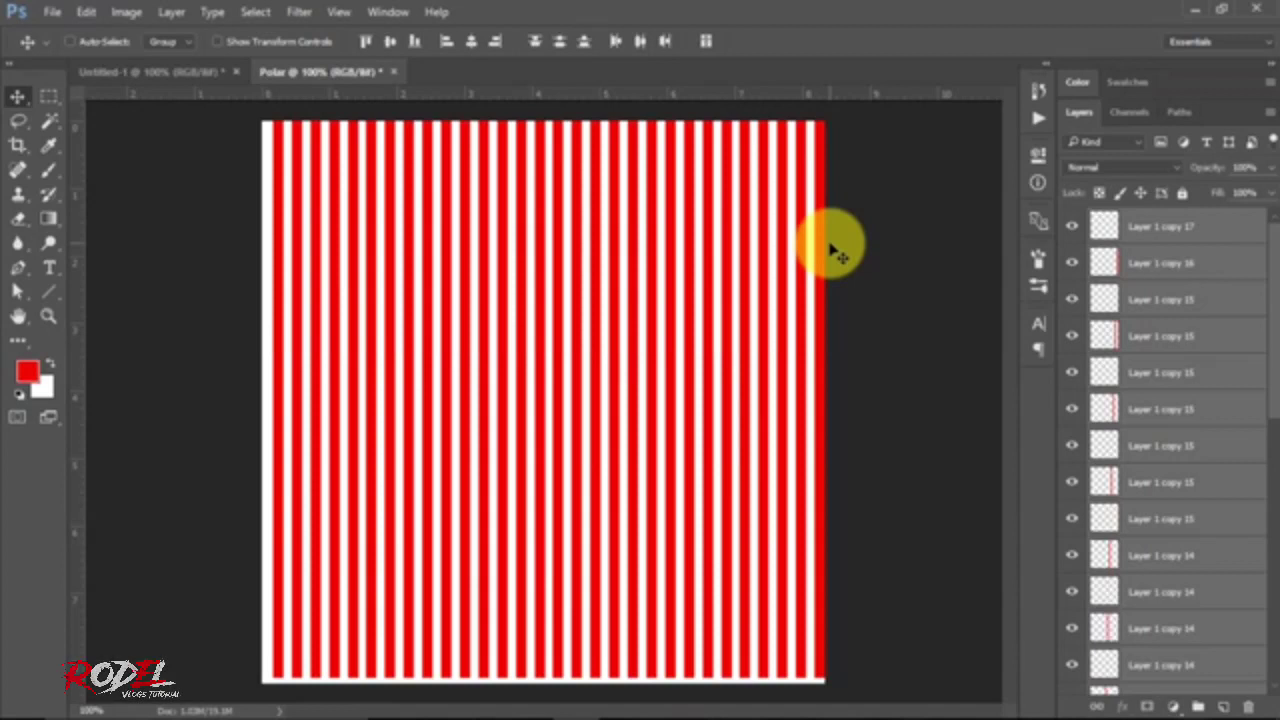
Merge the stripes into Layer 1 copy 17 and Free Transform it to all four canvas edges
key(ctrl+e)
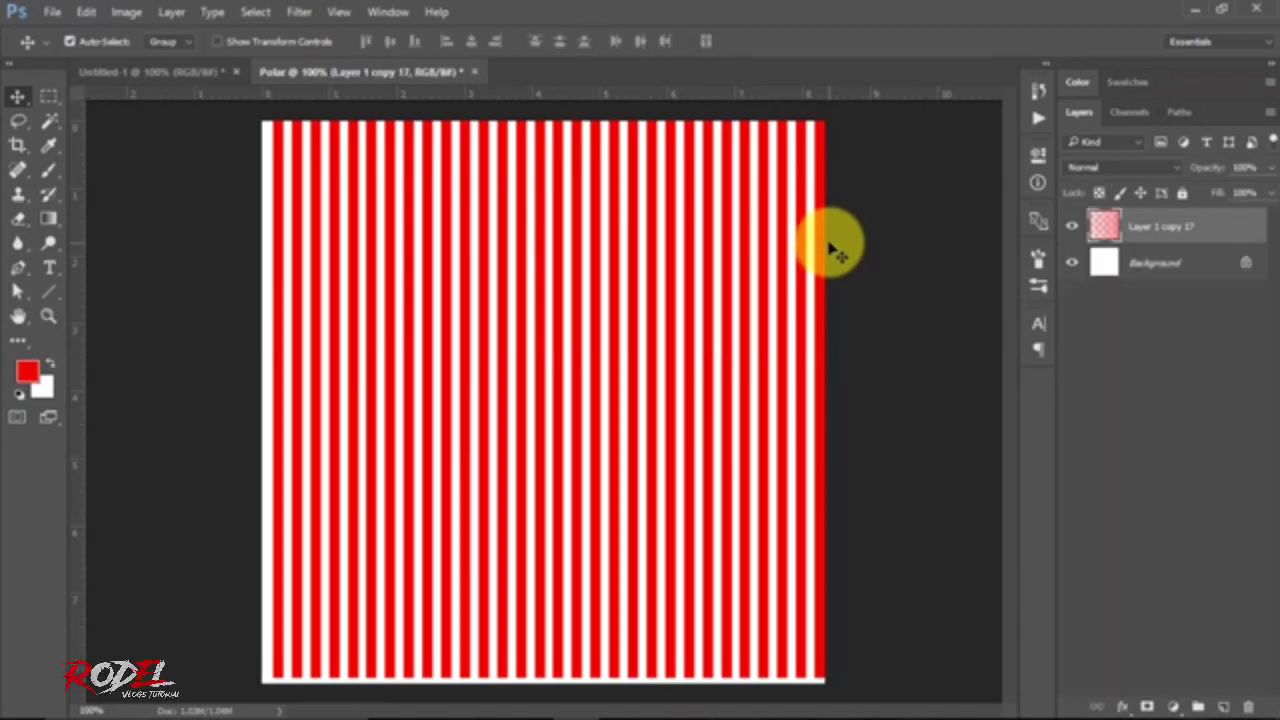
click(1071, 226)
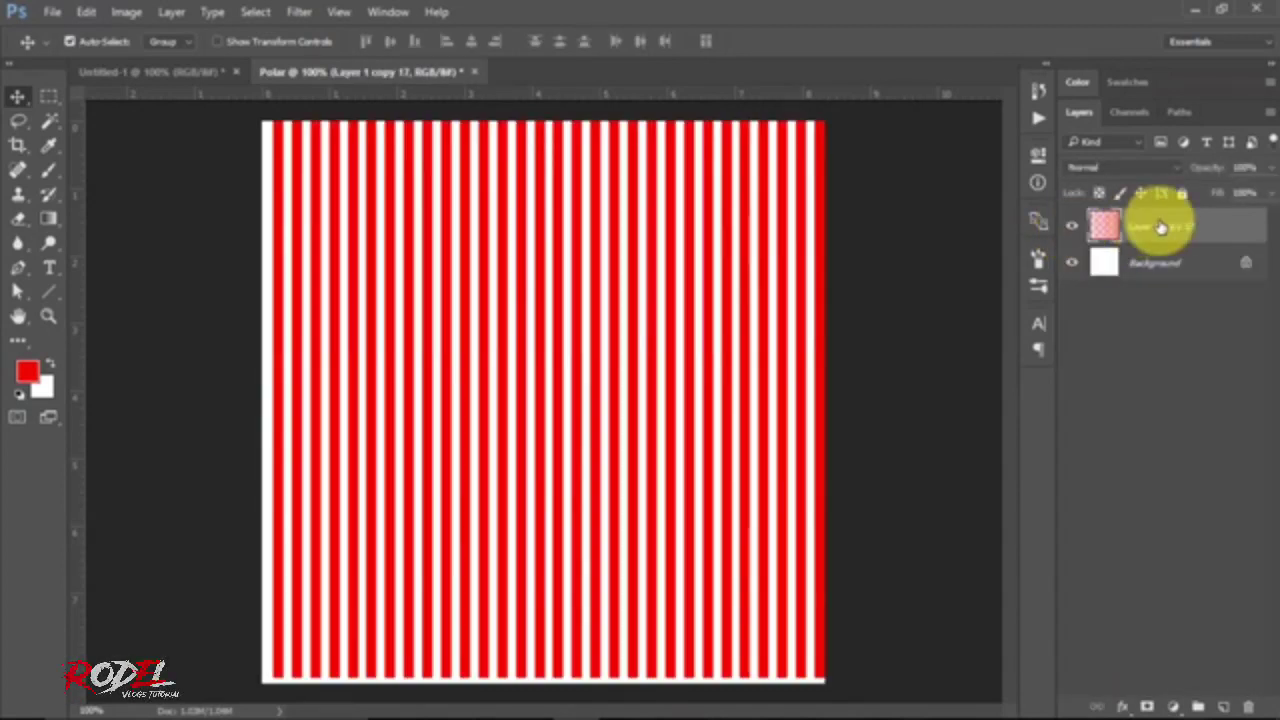
key(ctrl+t)
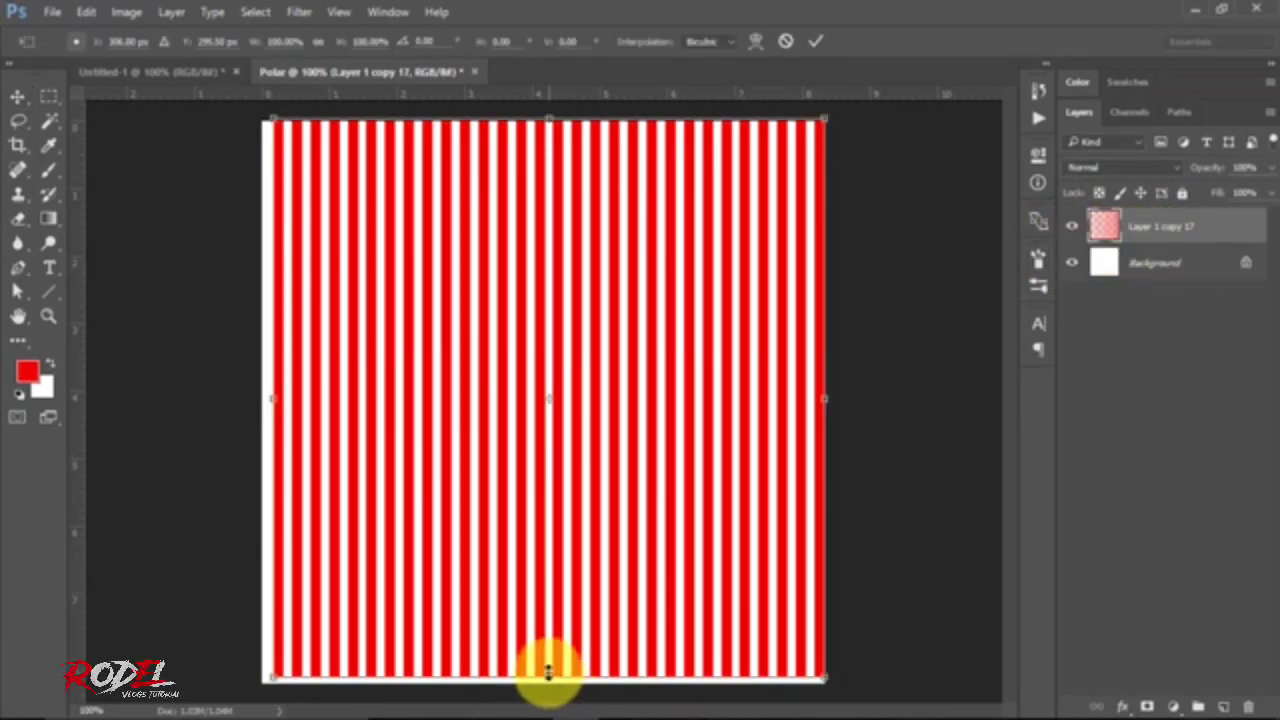
drag(548, 677, 548, 682)
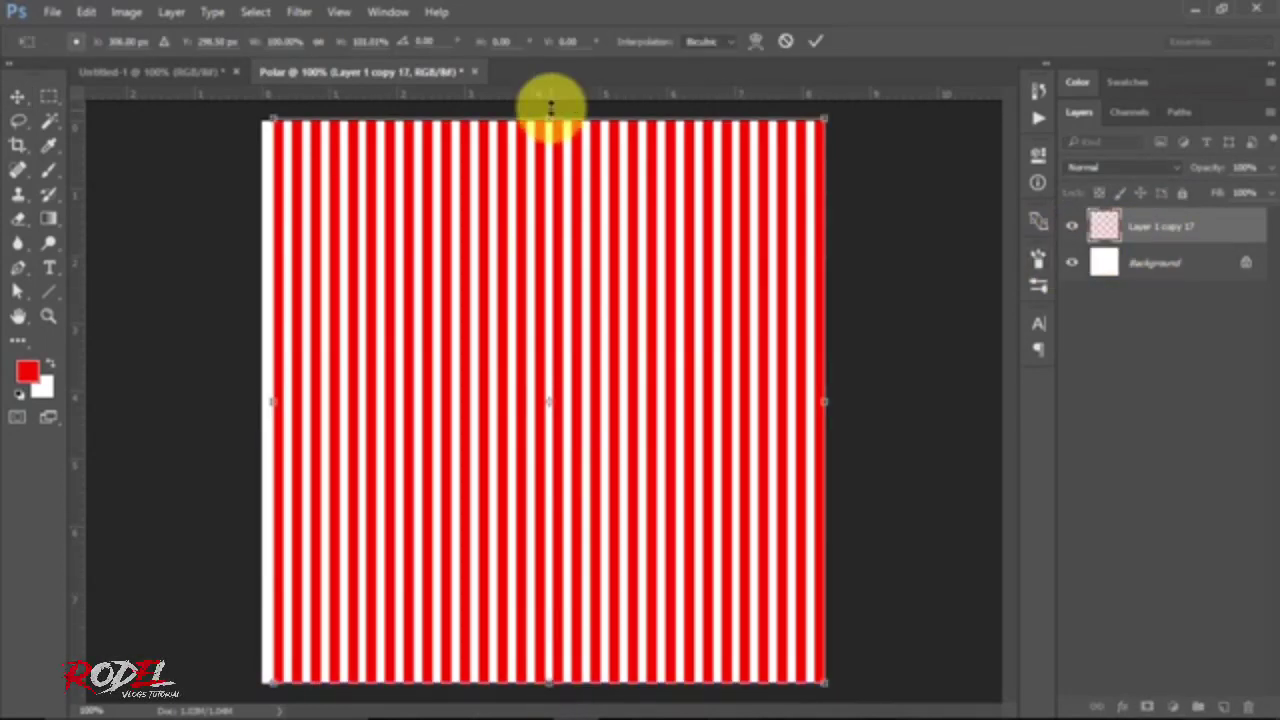
drag(549, 110, 549, 109)
drag(828, 404, 824, 403)
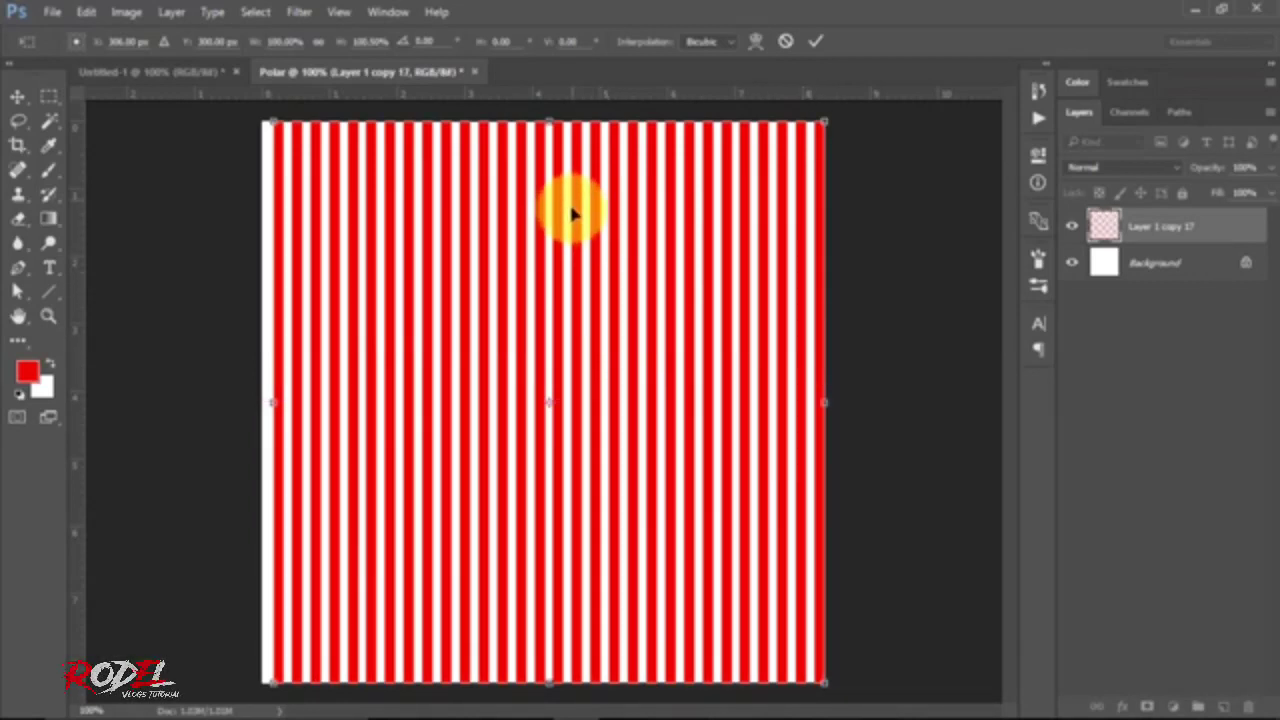
drag(263, 406, 270, 409)
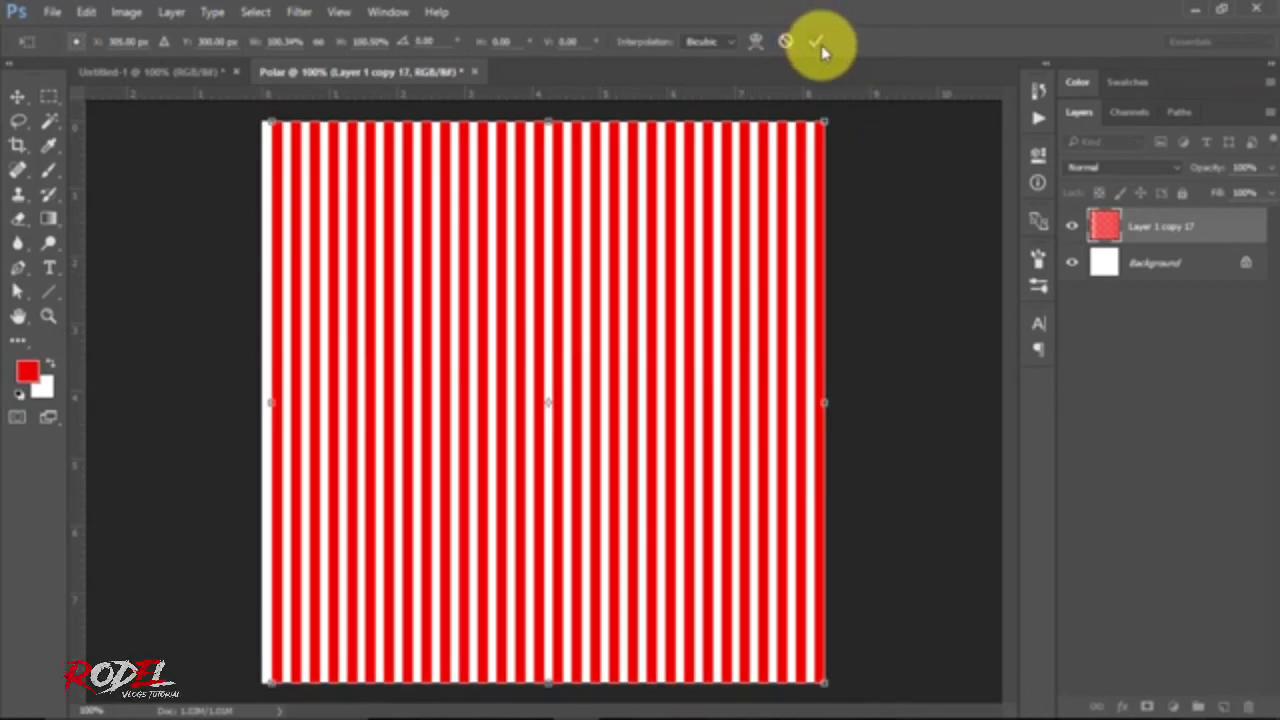
click(820, 45)
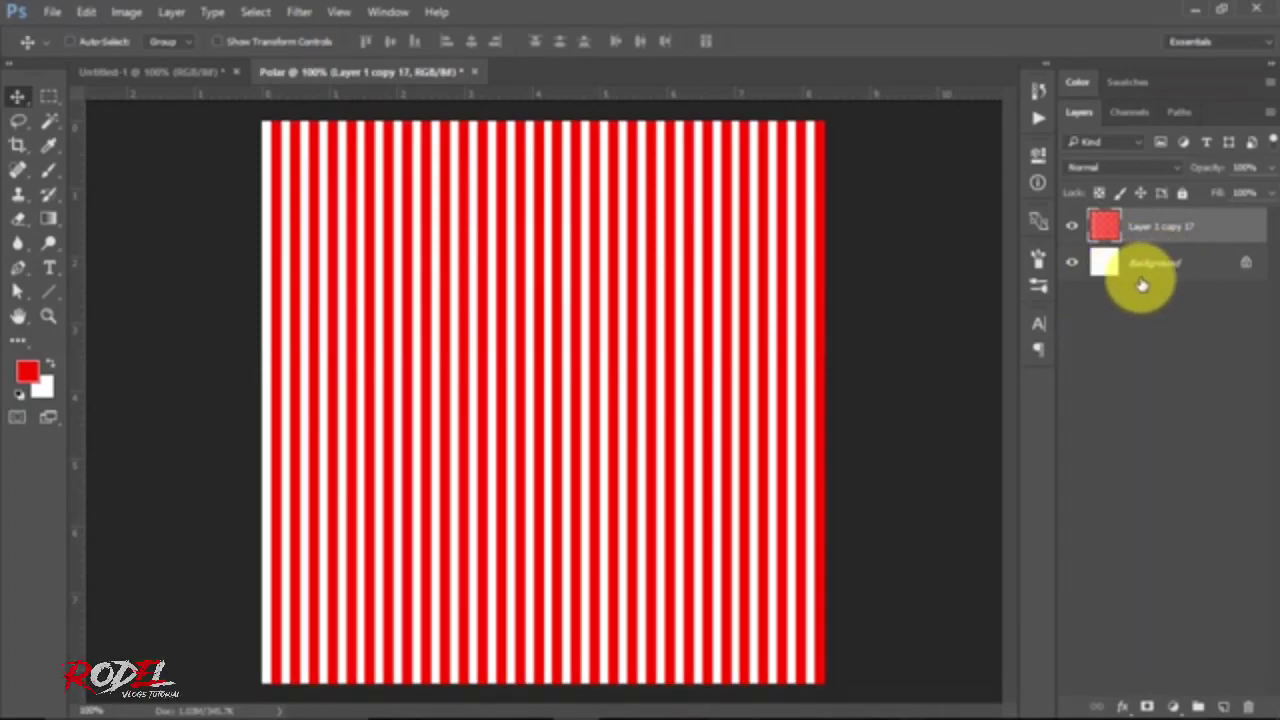
Merge the stripes into the Background and apply Polar Coordinates set to Rectangular to Polar
key(ctrl+e)
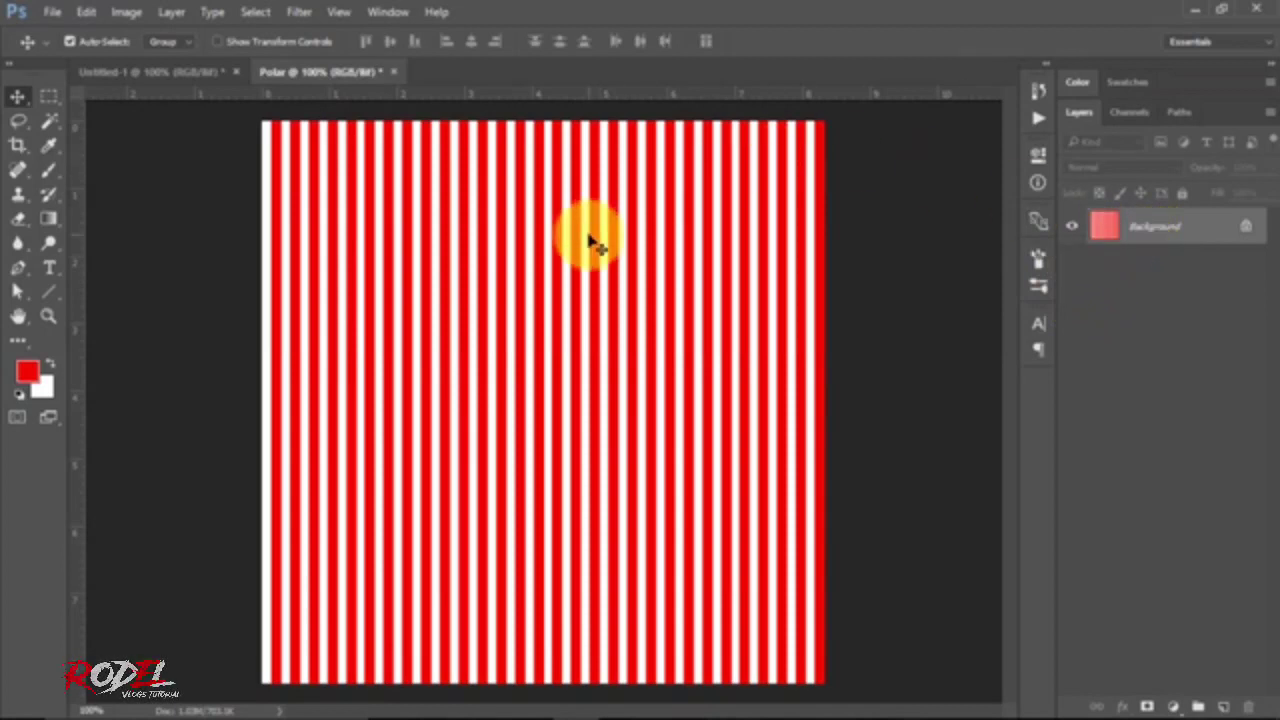
click(300, 16)
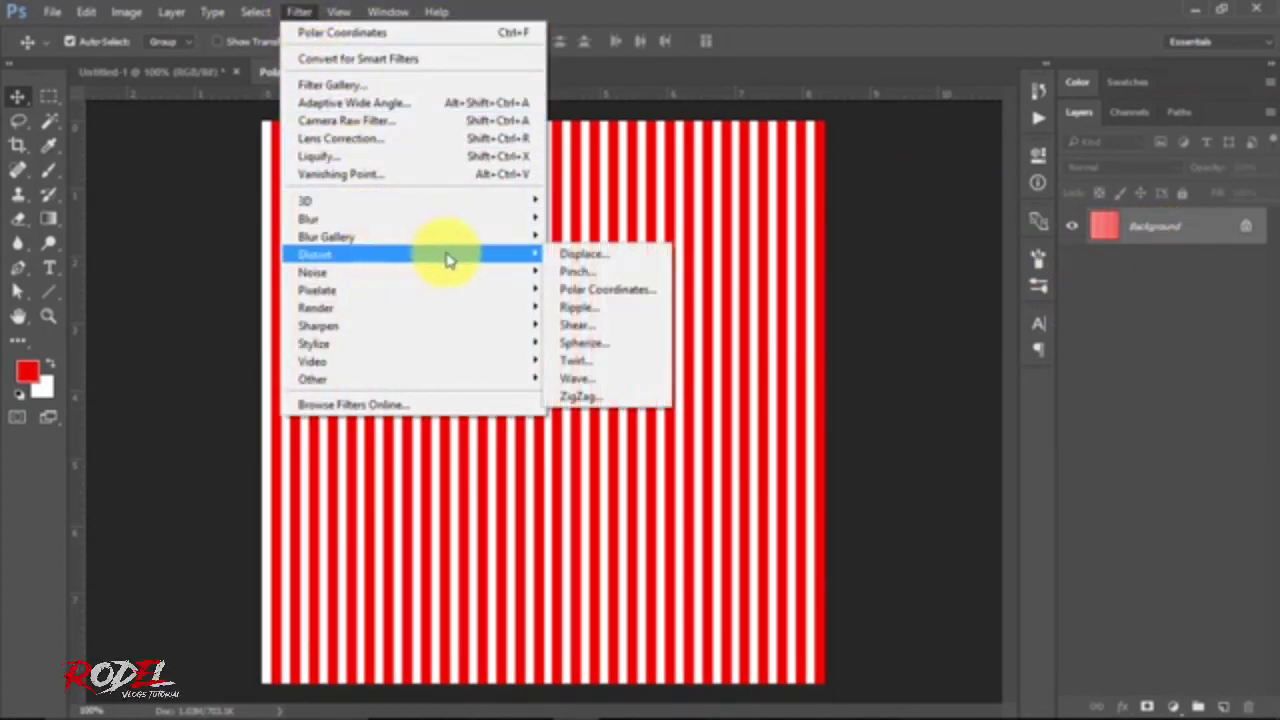
mouse_move(410, 254)
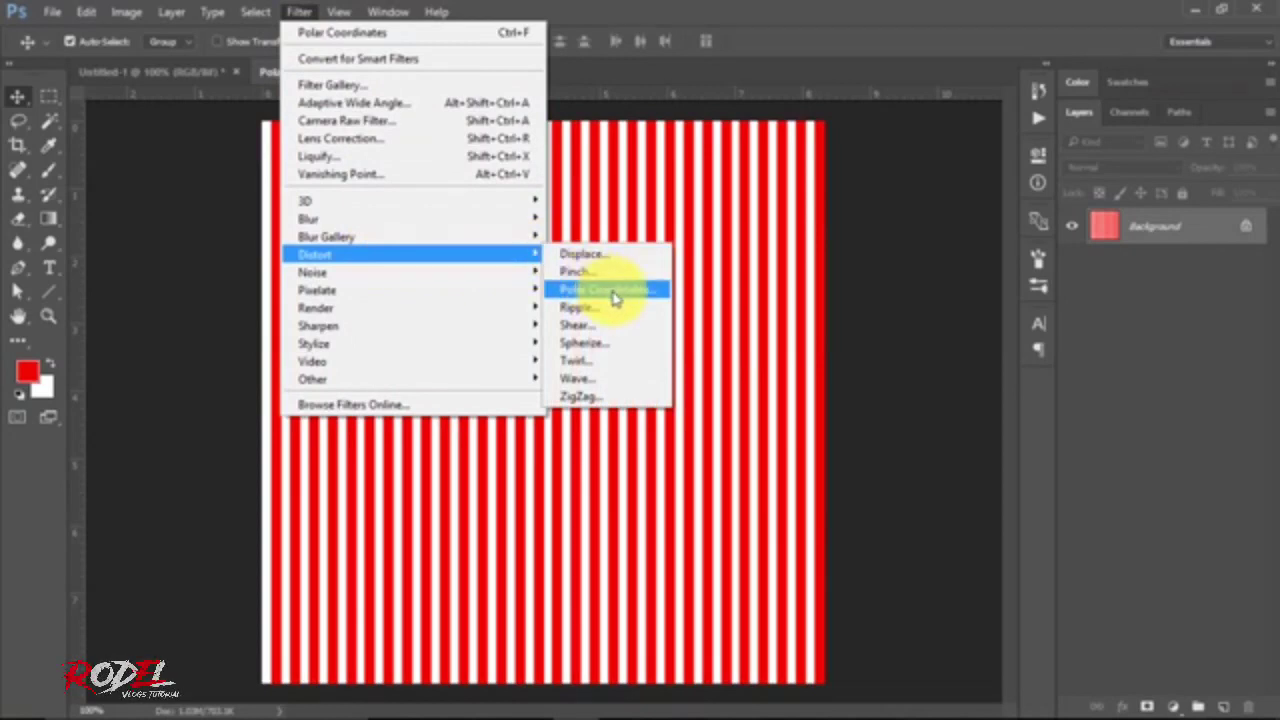
click(614, 292)
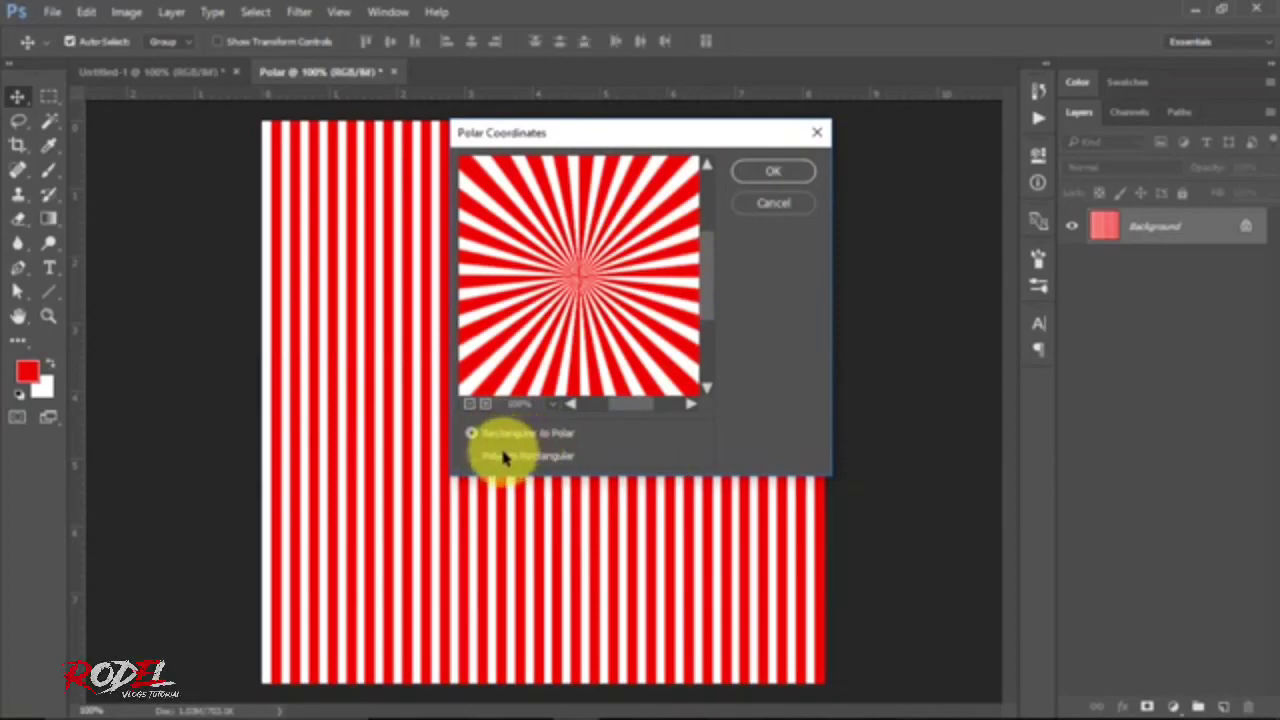
click(777, 174)
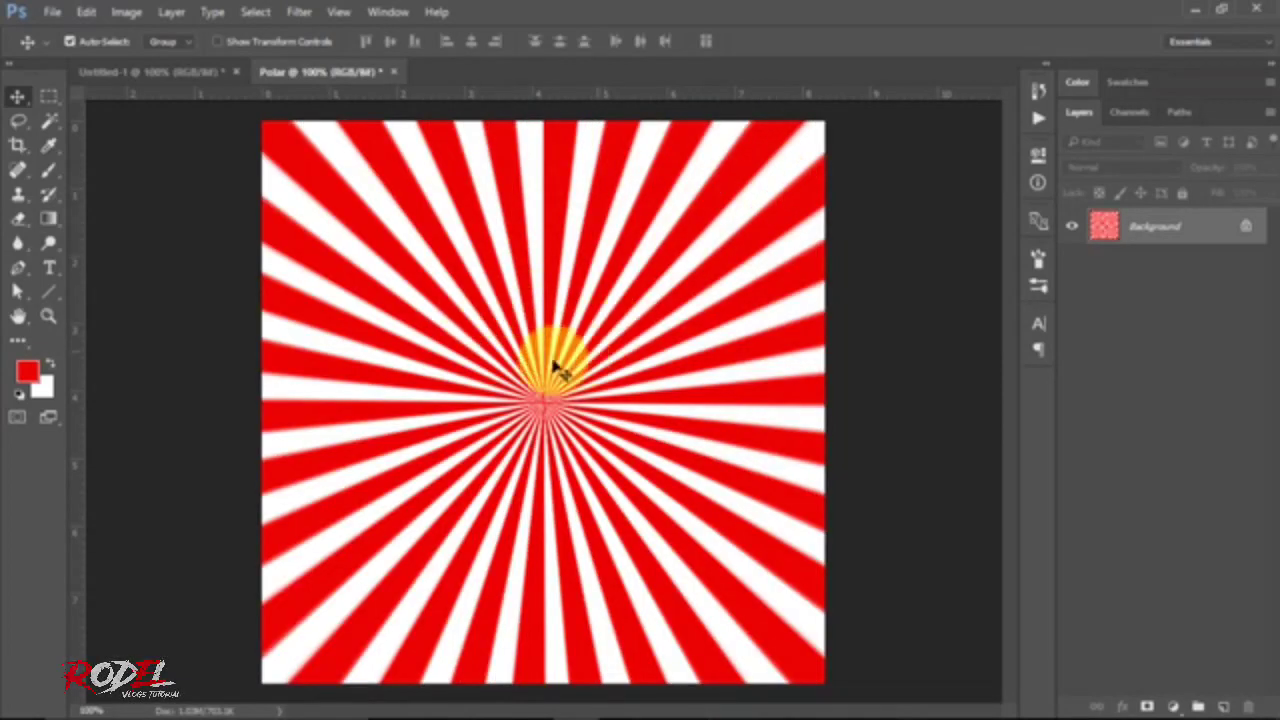